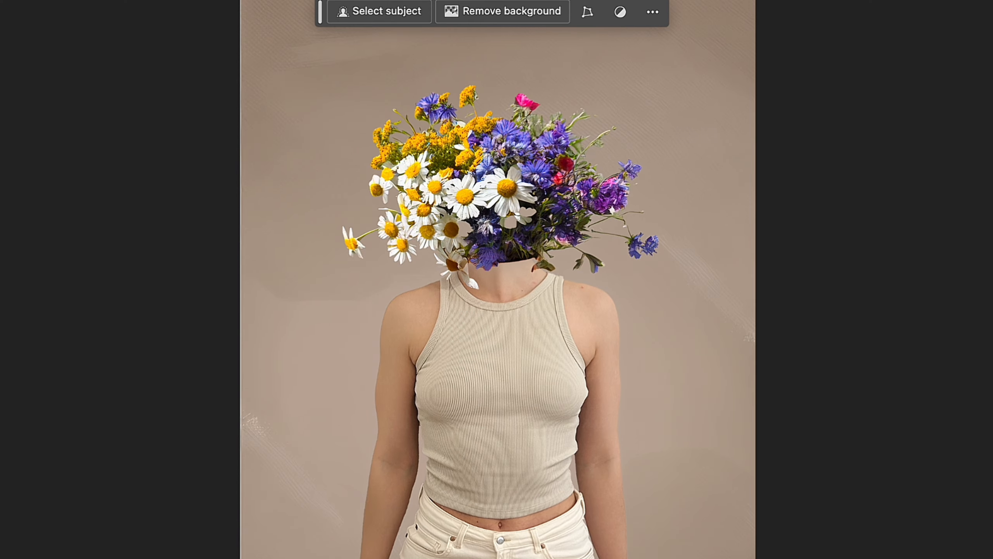
Enlarge the flower bouquet slightly with Free Transform.
{"action": "key", "text": "ctrl+t"}
{"action": "left_click_drag", "start_coordinate": [497, 82], "coordinate": [498, 73]}
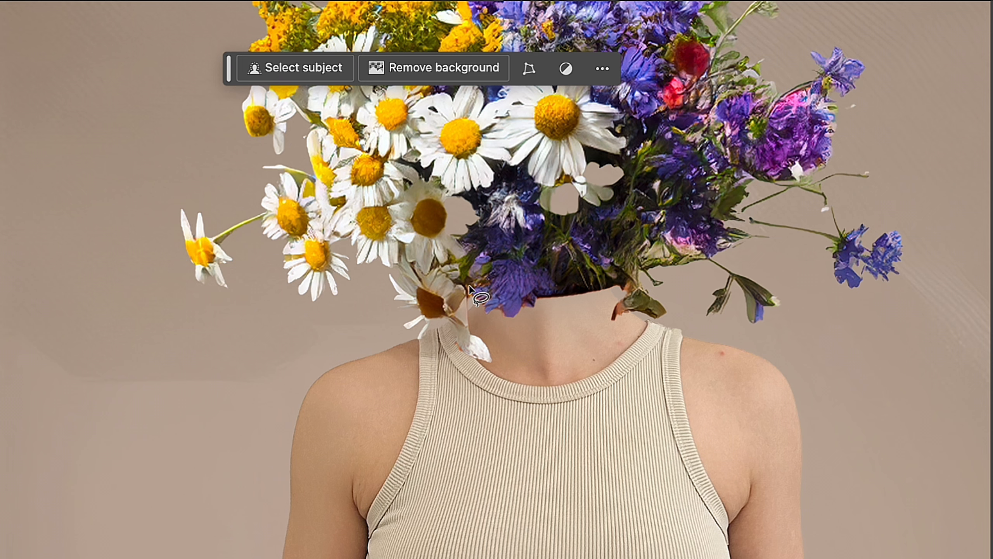
Lasso the gap between the bouquet and the neck, apply Generative Fill without a prompt and pick the third variation.
{"action": "left_click_drag", "start_coordinate": [466, 289], "coordinate": [466, 290]}
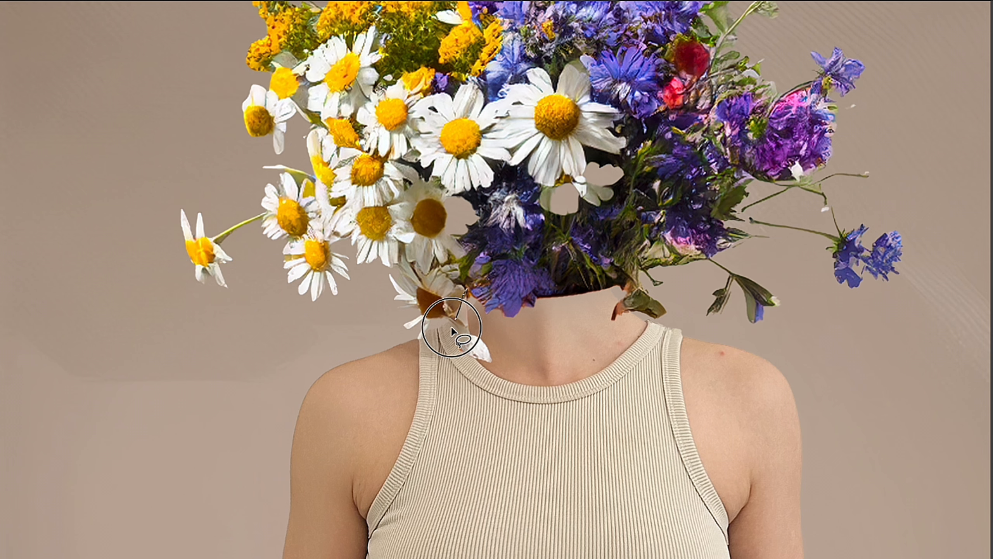
{"action": "mouse_move", "coordinate": [448, 369]}
{"action": "left_mouse_down"}
{"action": "mouse_move", "coordinate": [479, 396]}
{"action": "mouse_move", "coordinate": [563, 423]}
{"action": "left_mouse_up"}
{"action": "mouse_move", "coordinate": [655, 371]}
{"action": "left_mouse_down"}
{"action": "mouse_move", "coordinate": [652, 334]}
{"action": "mouse_move", "coordinate": [616, 283]}
{"action": "mouse_move", "coordinate": [563, 276]}
{"action": "mouse_move", "coordinate": [466, 289]}
{"action": "left_mouse_up"}
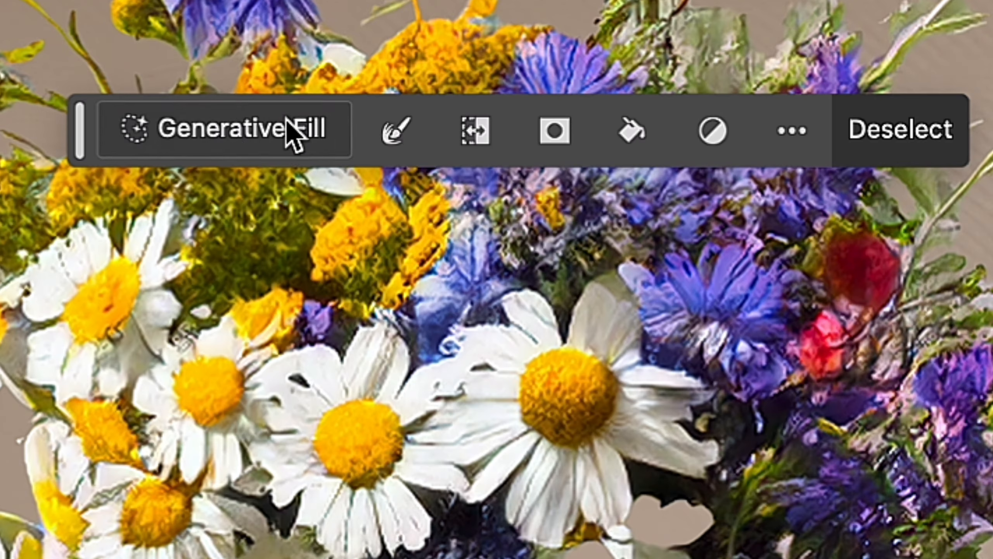
{"action": "left_click", "coordinate": [284, 126]}
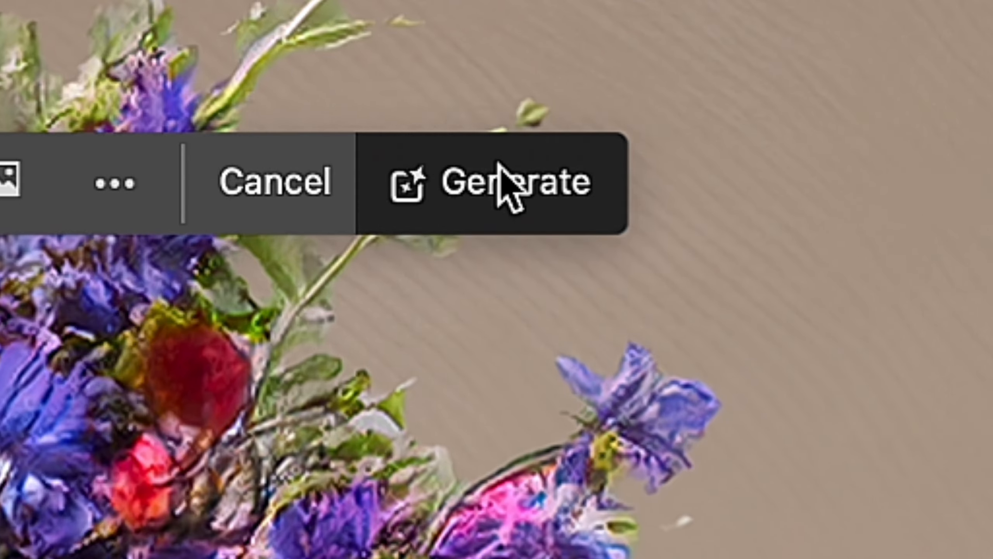
{"action": "left_click", "coordinate": [506, 182]}
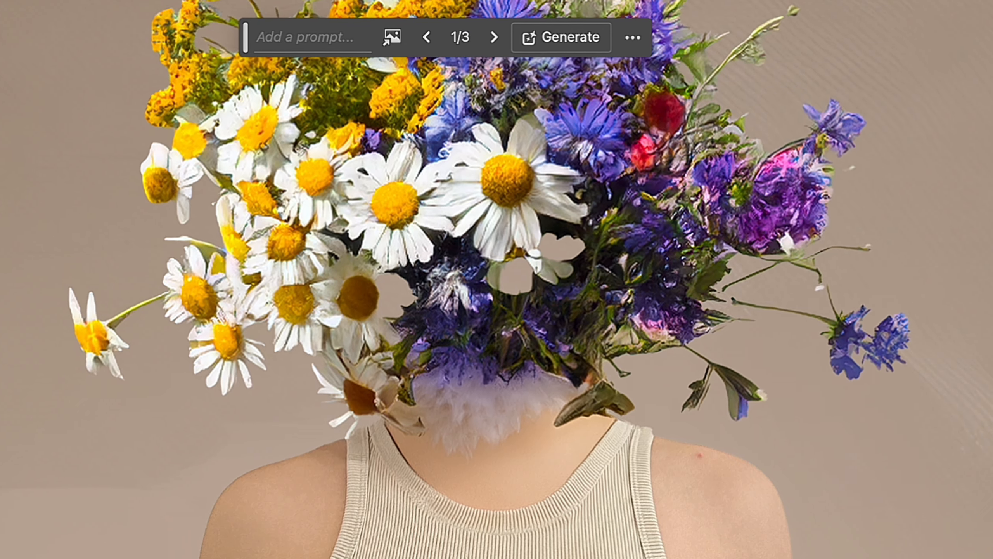
{"action": "left_click", "coordinate": [494, 41]}
{"action": "left_click", "coordinate": [494, 42]}
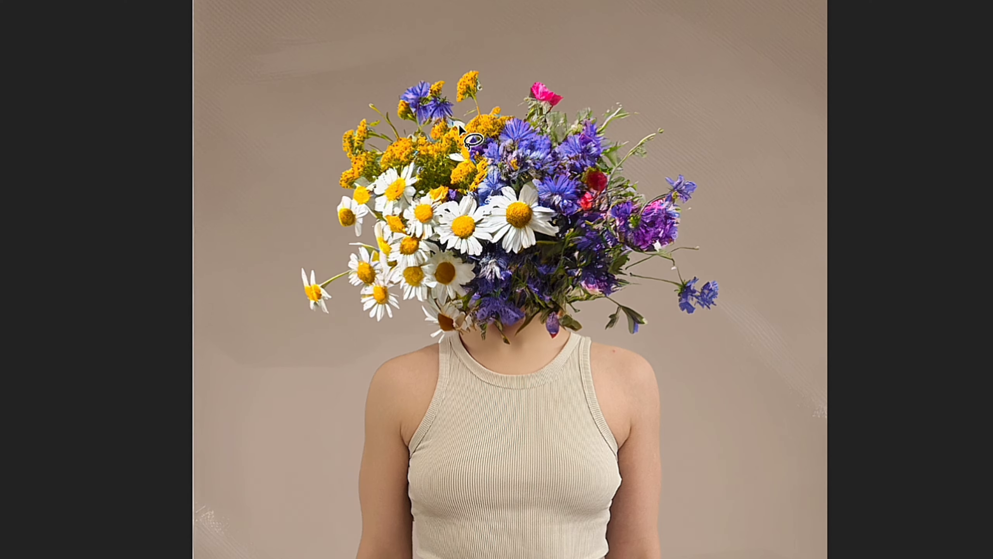
Lasso the area above and across the bouquet's upper part and extend it with a Generative Fill without a prompt.
{"action": "mouse_move", "coordinate": [455, 125]}
{"action": "left_mouse_down"}
{"action": "mouse_move", "coordinate": [436, 102]}
{"action": "mouse_move", "coordinate": [464, 39]}
{"action": "mouse_move", "coordinate": [534, 41]}
{"action": "mouse_move", "coordinate": [610, 64]}
{"action": "mouse_move", "coordinate": [656, 103]}
{"action": "mouse_move", "coordinate": [658, 161]}
{"action": "mouse_move", "coordinate": [593, 211]}
{"action": "mouse_move", "coordinate": [533, 173]}
{"action": "mouse_move", "coordinate": [452, 150]}
{"action": "mouse_move", "coordinate": [454, 125]}
{"action": "left_mouse_up"}
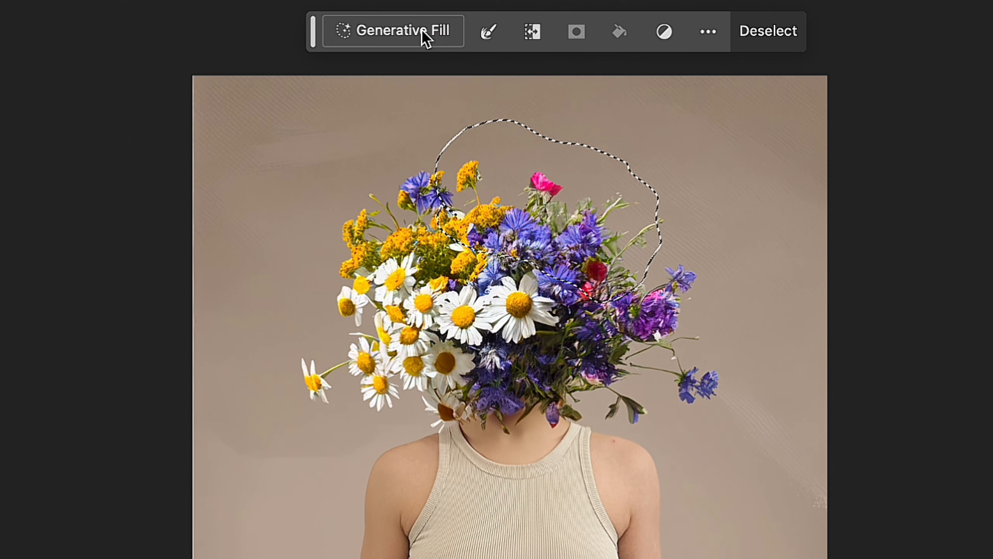
{"action": "left_click", "coordinate": [424, 35]}
{"action": "left_click", "coordinate": [844, 37]}
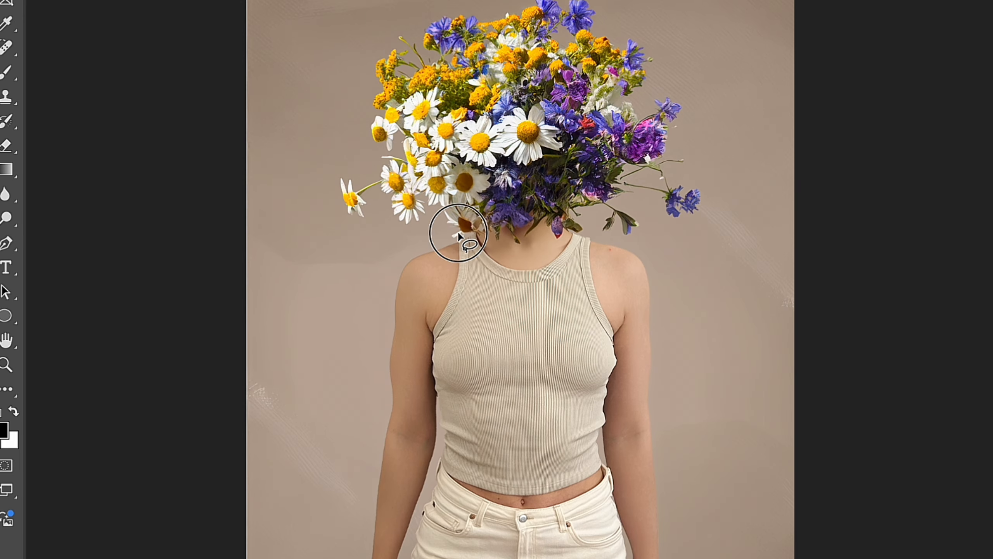
Lasso the beige top with the shoulders and upper arms and generate "light airy dark purple blouse with wide sleeves" there.
{"action": "mouse_move", "coordinate": [458, 234]}
{"action": "left_mouse_down"}
{"action": "mouse_move", "coordinate": [383, 333]}
{"action": "mouse_move", "coordinate": [372, 428]}
{"action": "mouse_move", "coordinate": [472, 492]}
{"action": "mouse_move", "coordinate": [537, 495]}
{"action": "mouse_move", "coordinate": [608, 469]}
{"action": "mouse_move", "coordinate": [682, 332]}
{"action": "mouse_move", "coordinate": [602, 238]}
{"action": "mouse_move", "coordinate": [473, 231]}
{"action": "mouse_move", "coordinate": [514, 258]}
{"action": "mouse_move", "coordinate": [506, 218]}
{"action": "mouse_move", "coordinate": [489, 231]}
{"action": "left_mouse_up"}
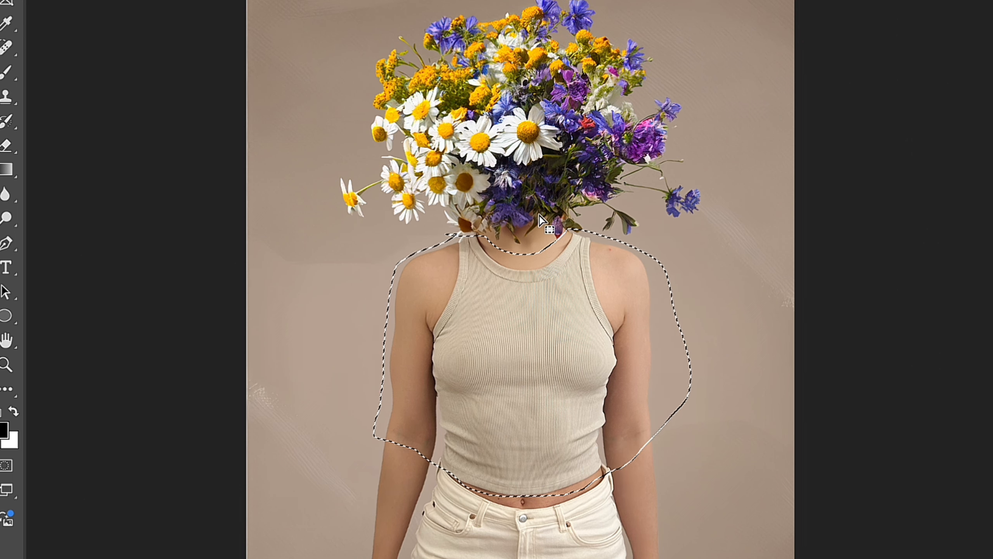
{"action": "left_click", "coordinate": [305, 27]}
{"action": "type", "text": "light airy d"}
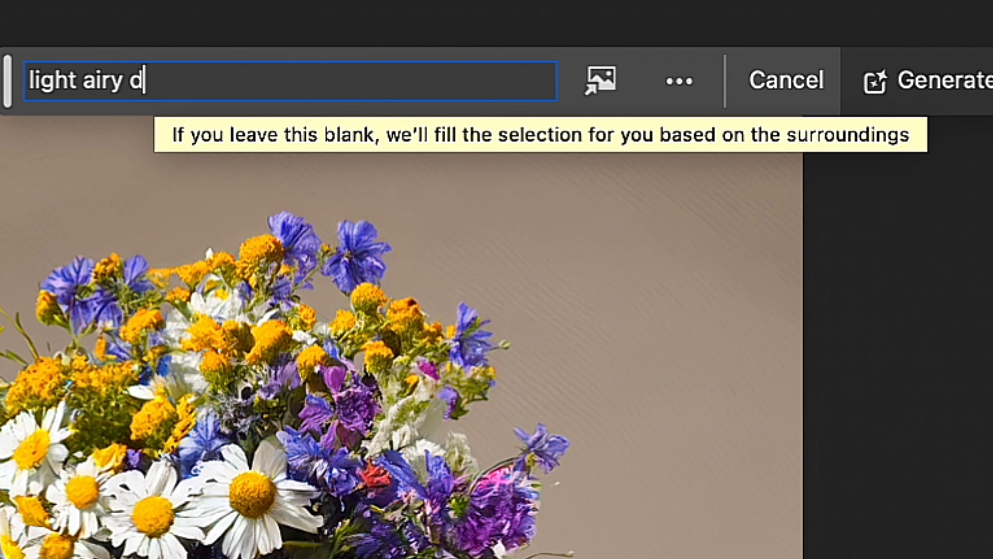
{"action": "type", "text": "ark purple blouse with wide sleeves"}
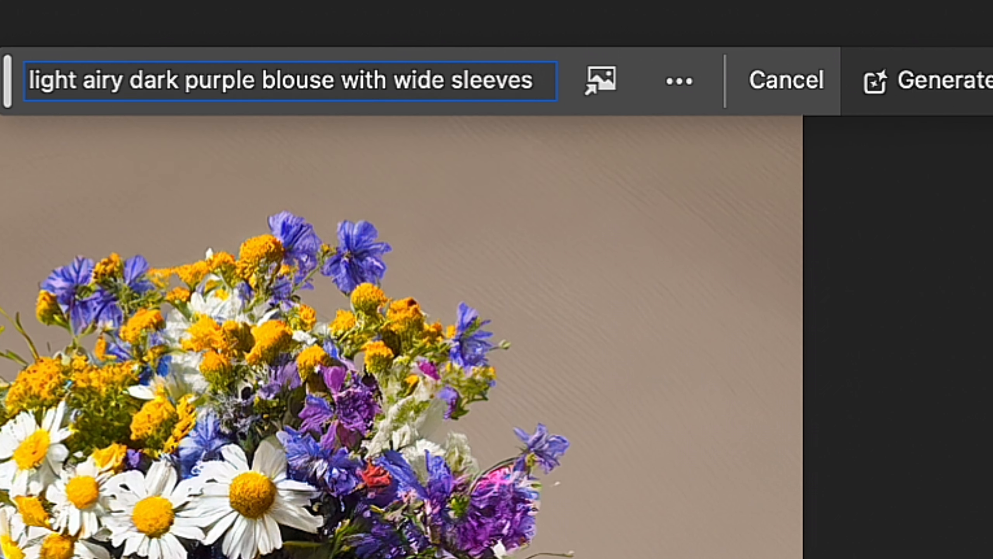
{"action": "key", "text": "Return"}
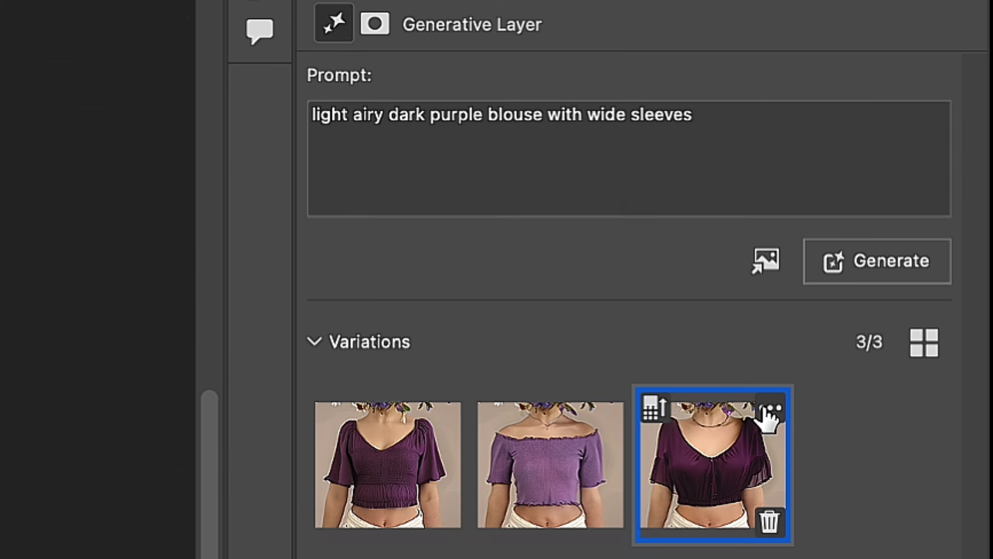
Generate blouses similar to the third variation and choose the ribbed off-shoulder purple one.
{"action": "left_click", "coordinate": [766, 413]}
{"action": "left_click", "coordinate": [828, 263]}
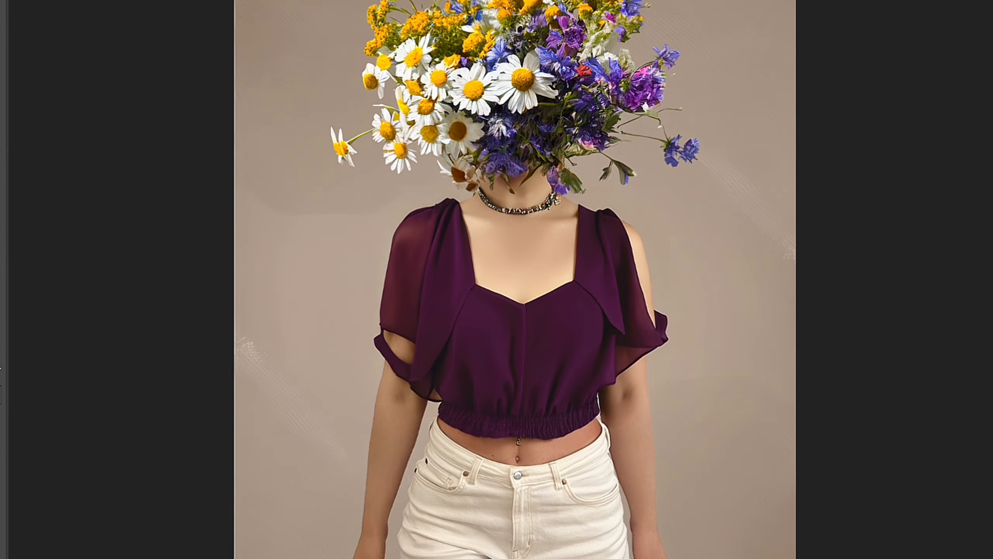
{"action": "left_click", "coordinate": [652, 485]}
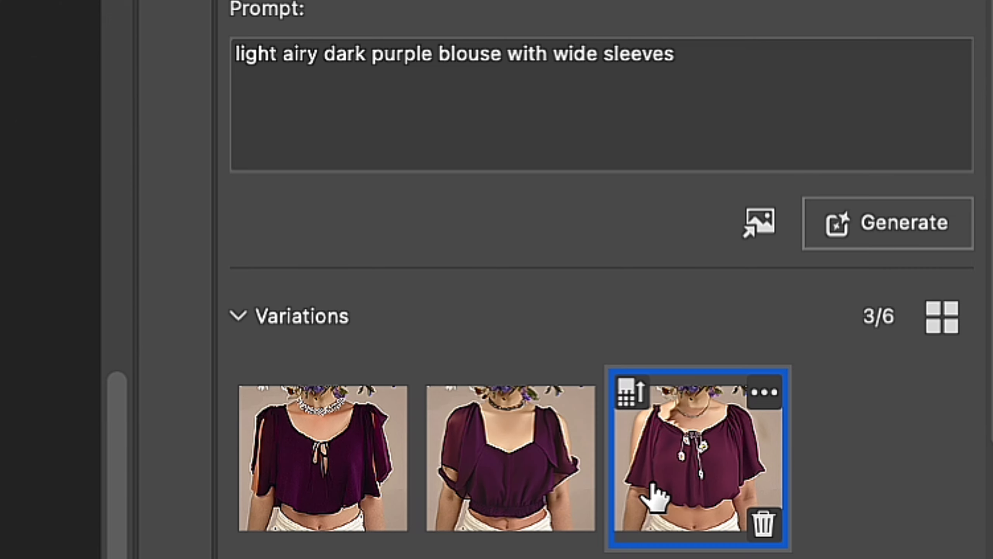
{"action": "scroll", "coordinate": [735, 278], "scroll_direction": "down", "scroll_amount": 1}
{"action": "left_click", "coordinate": [887, 392]}
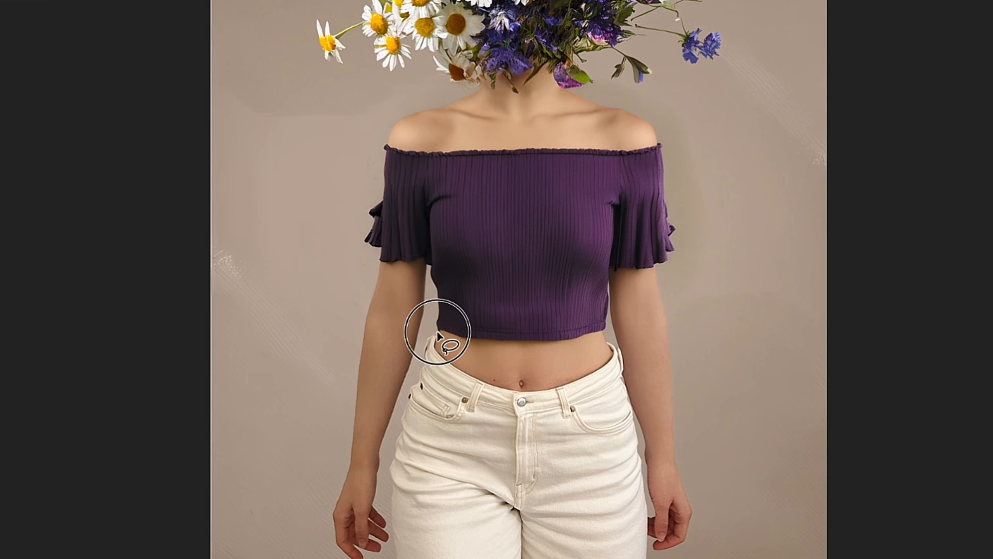
Lasso the area from the waist down, generate "light airy white long skirt" there and request another batch of variations.
{"action": "mouse_move", "coordinate": [441, 446]}
{"action": "left_mouse_down"}
{"action": "mouse_move", "coordinate": [505, 461]}
{"action": "mouse_move", "coordinate": [621, 460]}
{"action": "left_mouse_up"}
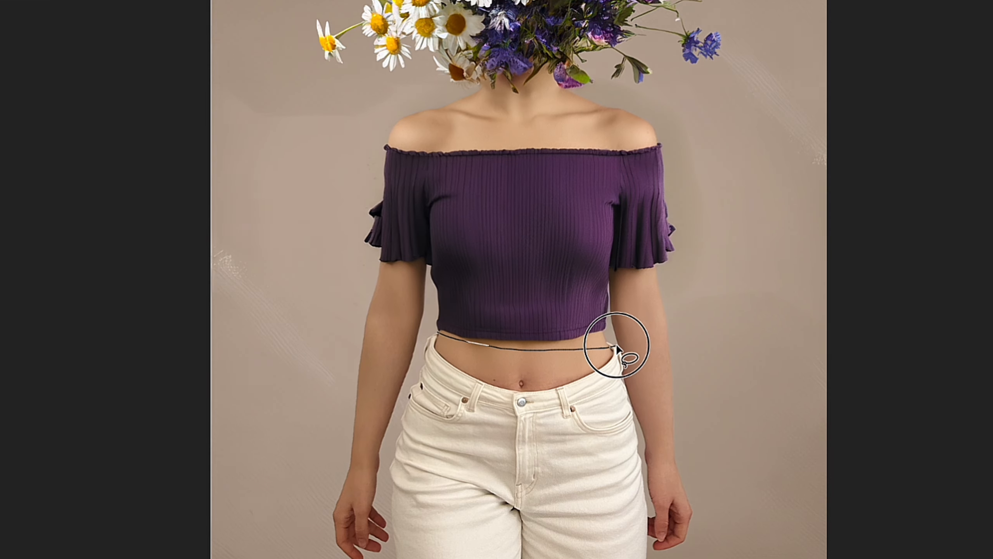
{"action": "mouse_move", "coordinate": [617, 348]}
{"action": "left_mouse_down"}
{"action": "mouse_move", "coordinate": [854, 529]}
{"action": "mouse_move", "coordinate": [260, 475]}
{"action": "mouse_move", "coordinate": [329, 402]}
{"action": "mouse_move", "coordinate": [437, 333]}
{"action": "left_mouse_up"}
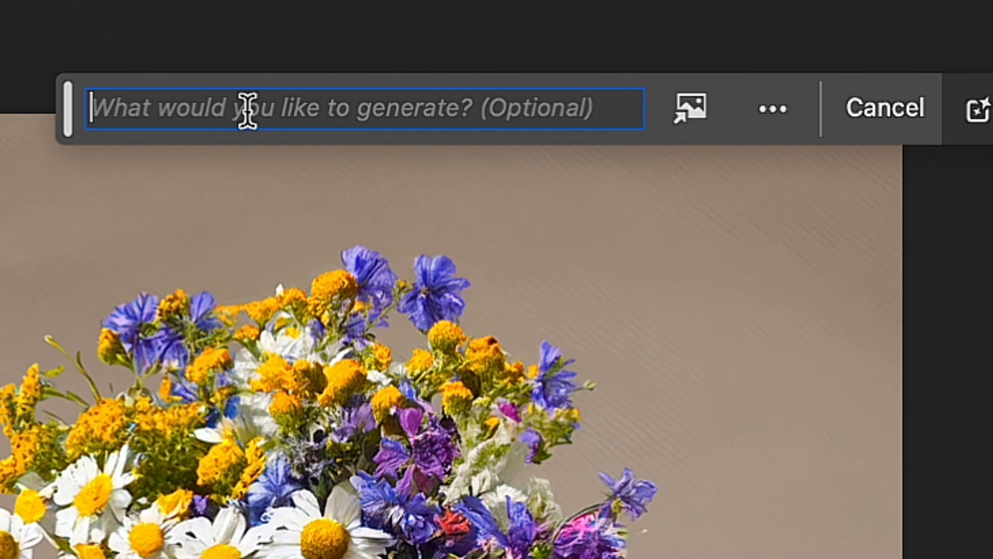
{"action": "type", "text": "light airy white long skirt"}
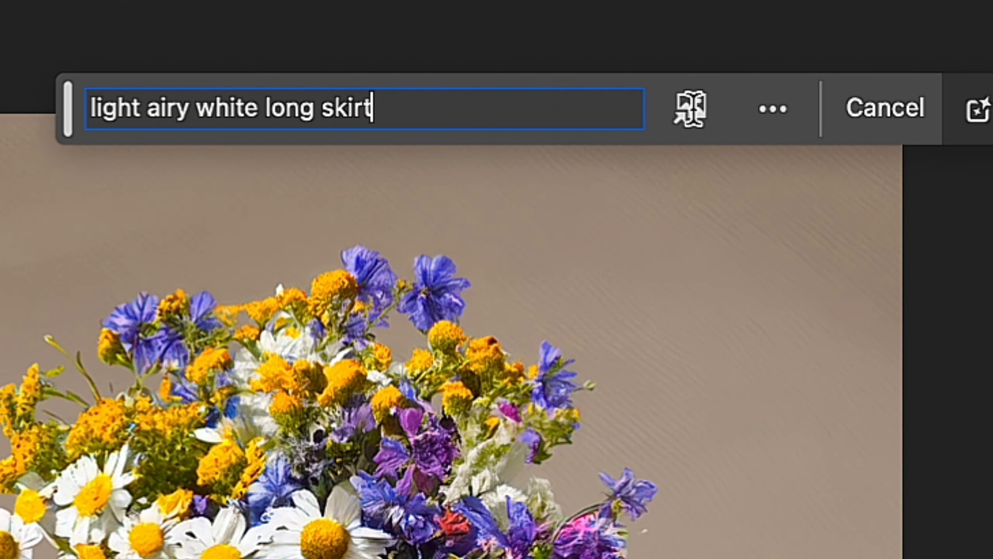
{"action": "left_click", "coordinate": [981, 111]}
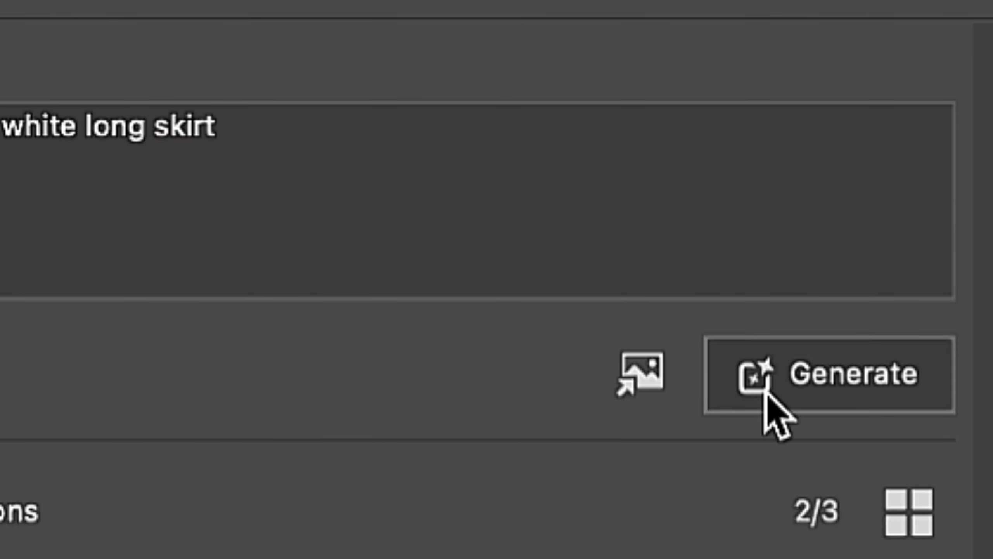
{"action": "left_click", "coordinate": [762, 396]}
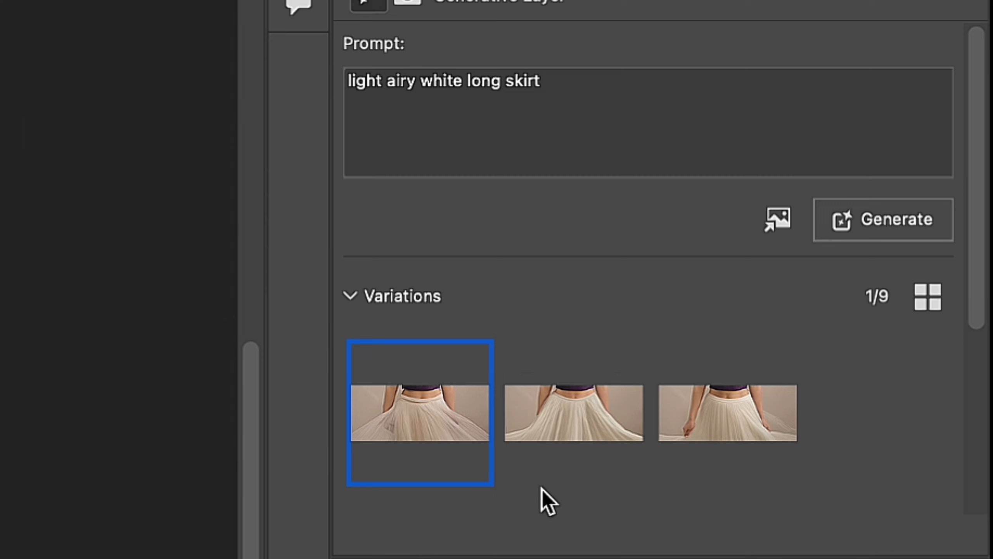
Generate skirts similar to the third variation, and repeat this for the third variation of the new batch.
{"action": "left_click", "coordinate": [642, 430]}
{"action": "left_click", "coordinate": [720, 430]}
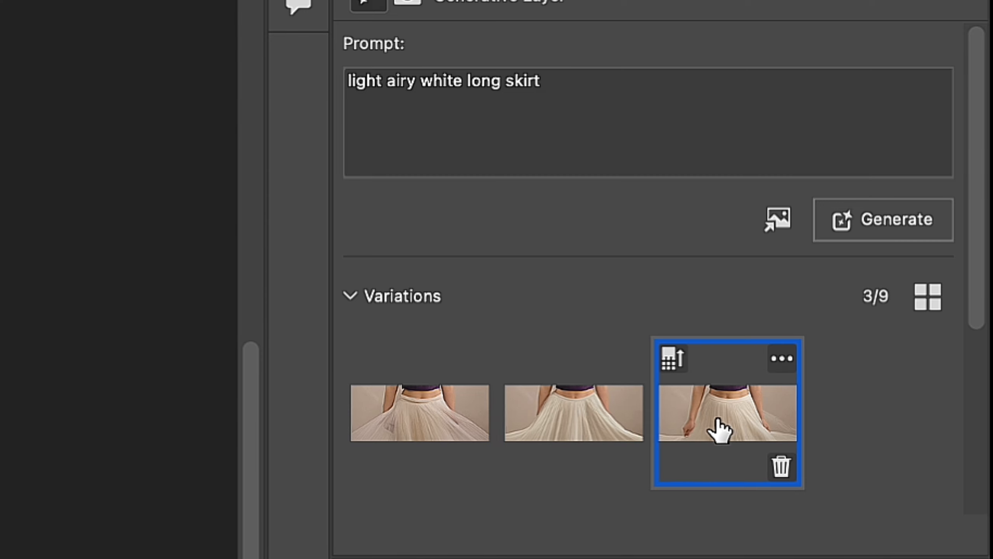
{"action": "left_click", "coordinate": [782, 358]}
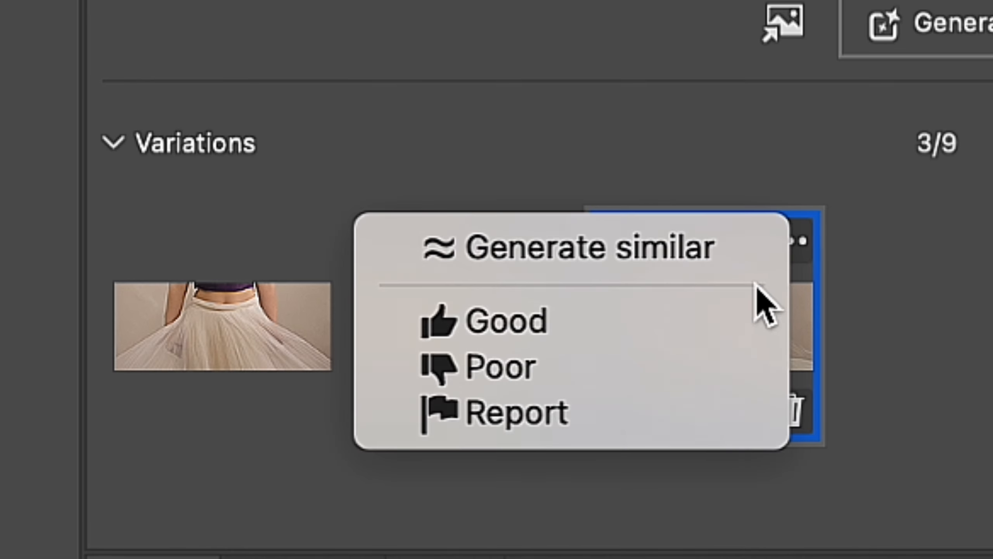
{"action": "left_click", "coordinate": [743, 262]}
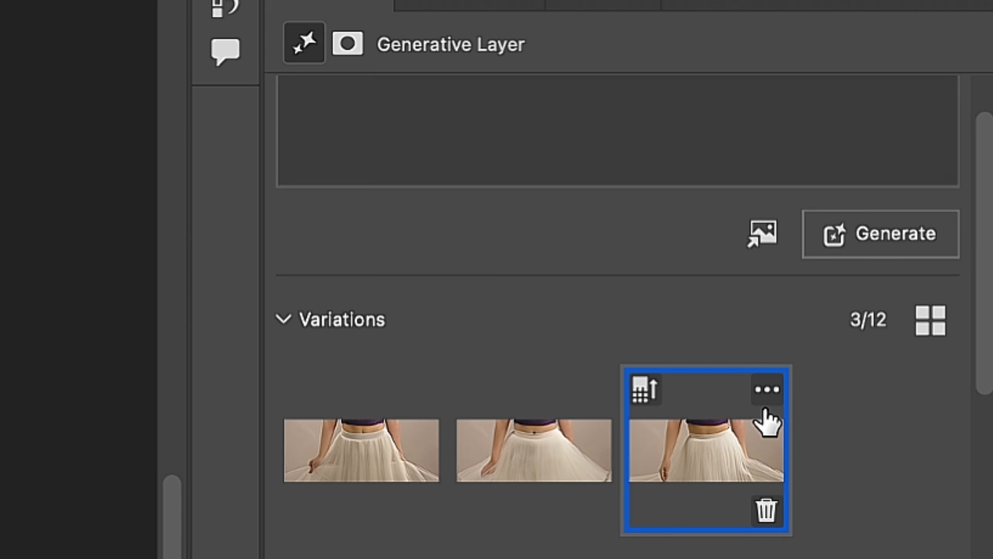
{"action": "left_click", "coordinate": [772, 388]}
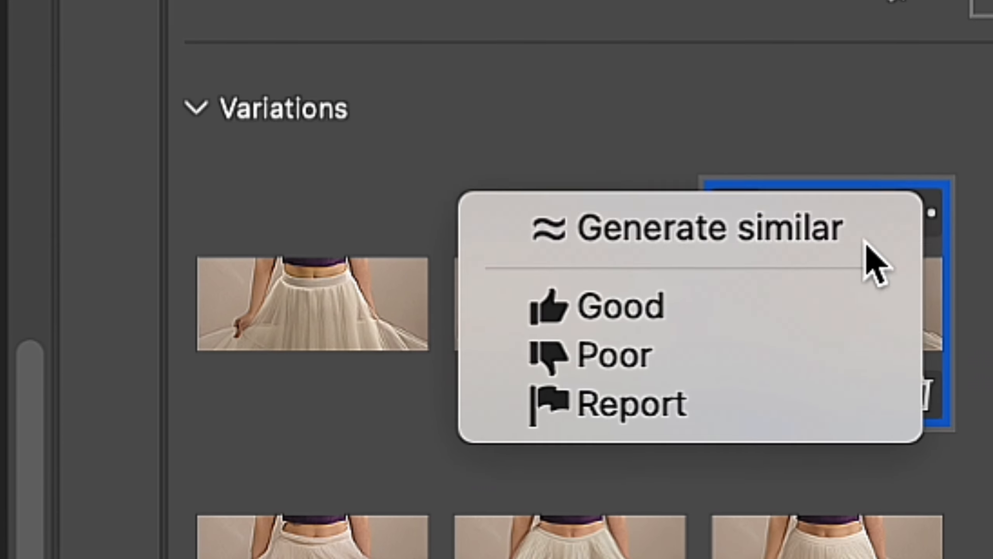
{"action": "left_click", "coordinate": [735, 407]}
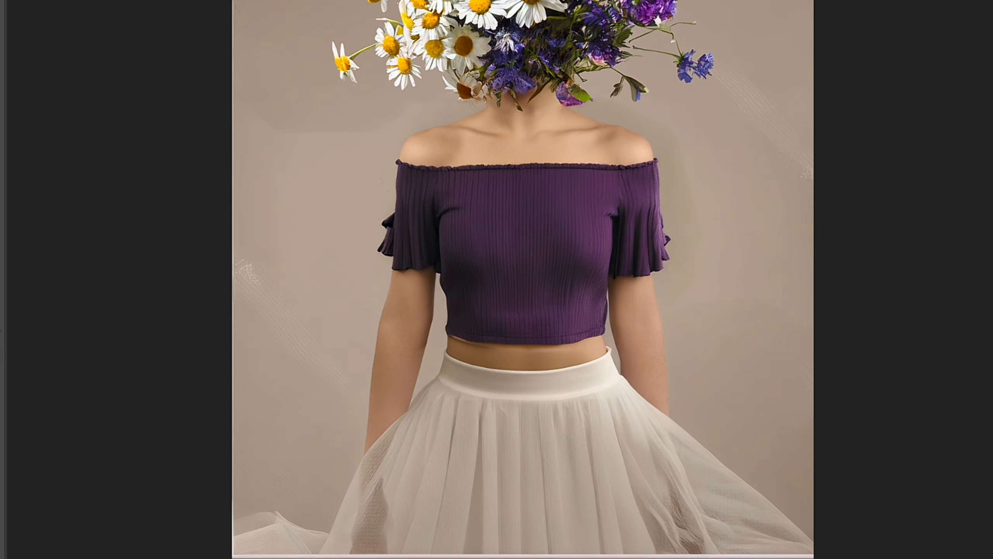
Brush on the skirt layer's mask across the bare midriff between the blouse and the waistband.
{"action": "scroll", "coordinate": [492, 361], "scroll_direction": "down", "scroll_amount": 1}
{"action": "scroll", "coordinate": [514, 335], "scroll_direction": "up", "scroll_amount": 5}
{"action": "scroll", "coordinate": [510, 323], "scroll_direction": "up", "scroll_amount": 2}
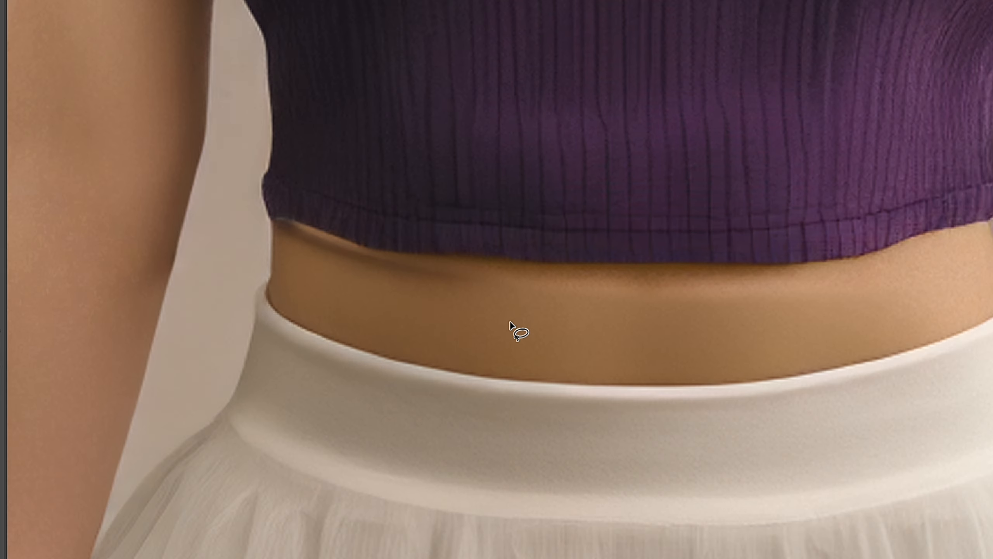
{"action": "scroll", "coordinate": [499, 286], "scroll_direction": "down", "scroll_amount": 1}
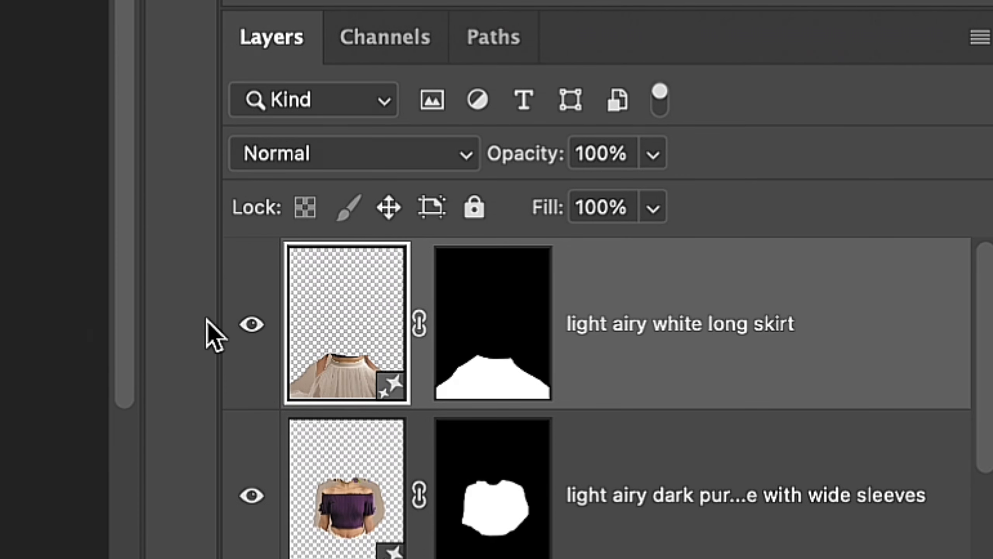
{"action": "left_click", "coordinate": [470, 289]}
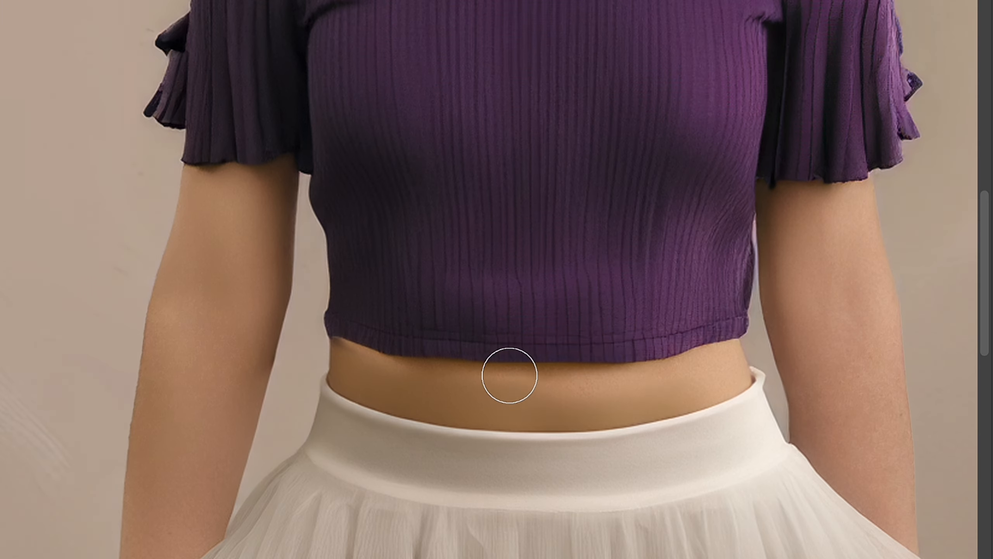
{"action": "left_click_drag", "start_coordinate": [510, 378], "coordinate": [672, 376]}
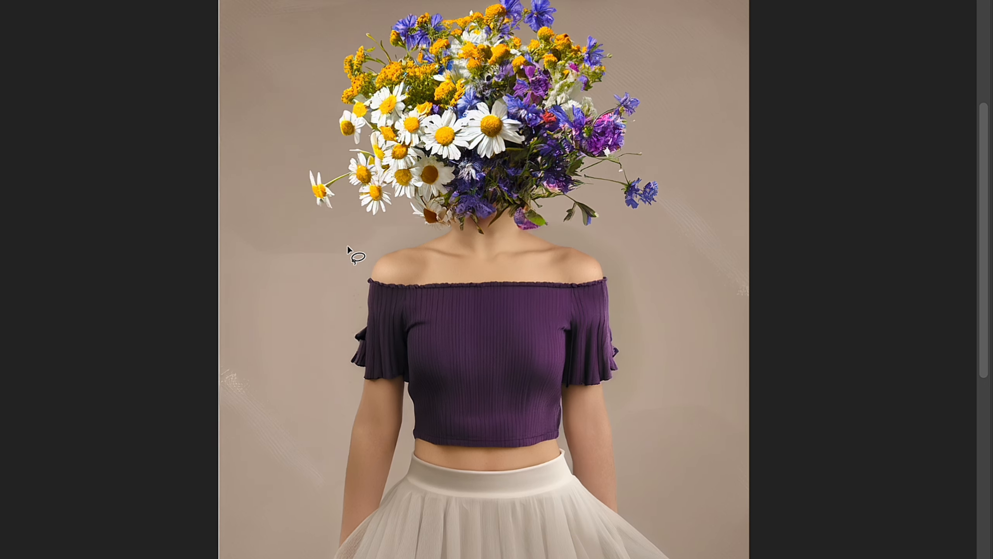
Lasso a narrow oval below the lower-left daisy and generate "chamomile stem" inside it.
{"action": "mouse_move", "coordinate": [328, 228]}
{"action": "left_mouse_down"}
{"action": "mouse_move", "coordinate": [344, 269]}
{"action": "mouse_move", "coordinate": [372, 225]}
{"action": "mouse_move", "coordinate": [338, 214]}
{"action": "left_mouse_up"}
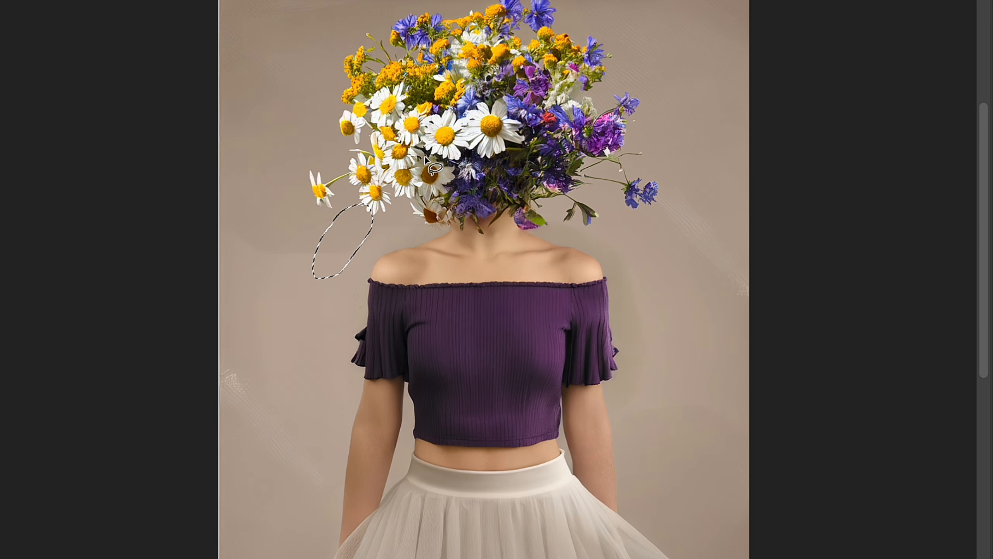
{"action": "left_click", "coordinate": [358, 27]}
{"action": "type", "text": "while"}
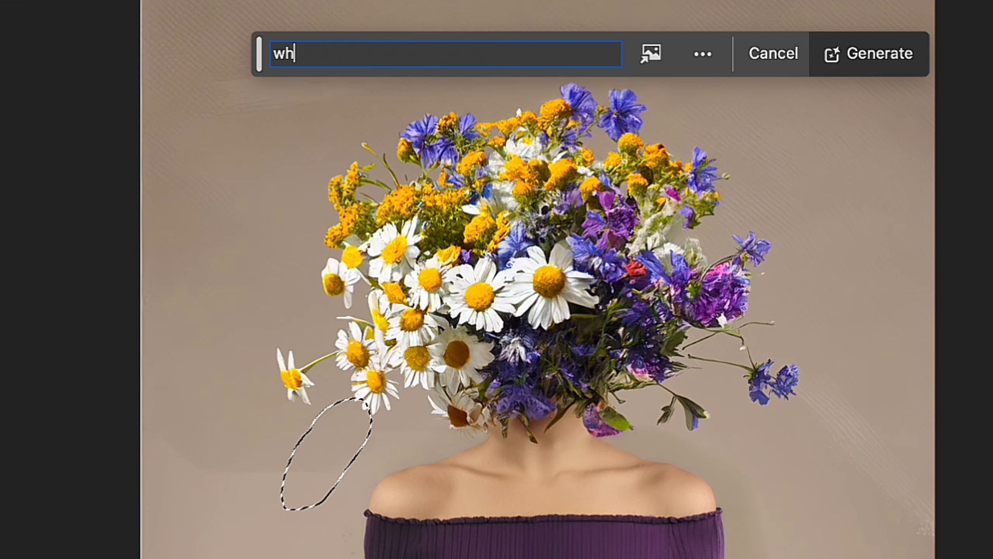
{"action": "type", "text": "charmoline chamomile stem"}
{"action": "triple_click", "coordinate": [461, 57]}
{"action": "type", "text": "chamomile stem"}
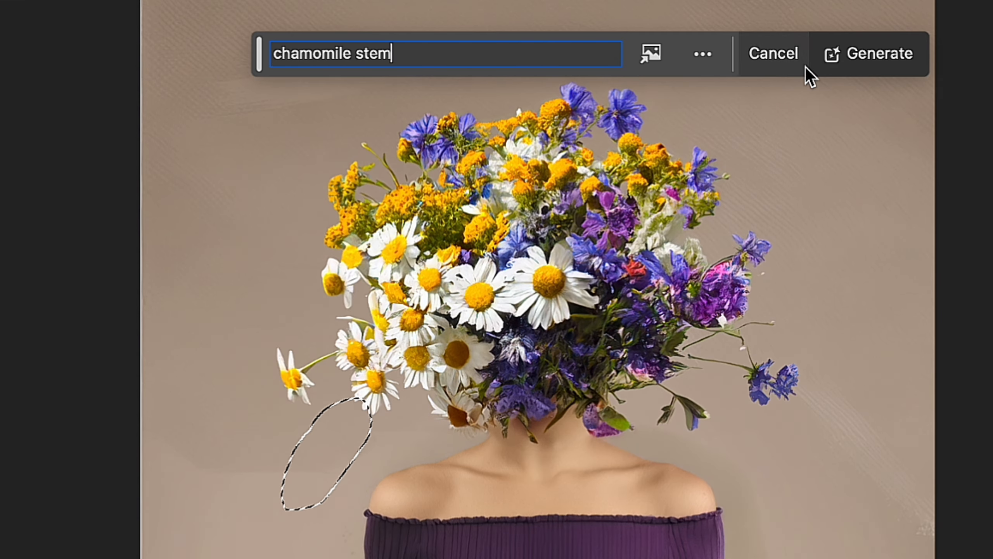
{"action": "left_click", "coordinate": [862, 53]}
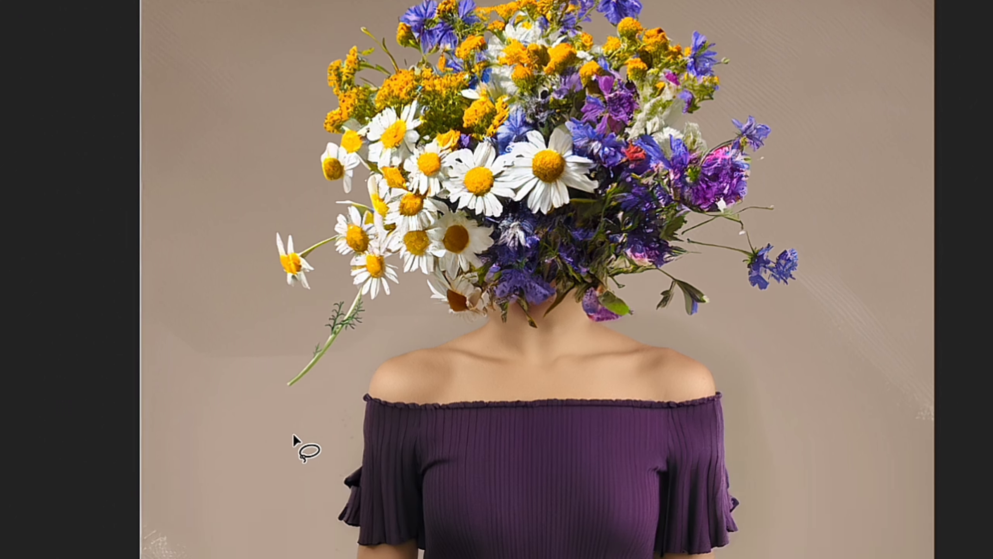
Lasso a narrow oval beside the left sleeve, below the generated stem, and generate "chamomile flower stem" inside it.
{"action": "mouse_move", "coordinate": [291, 414]}
{"action": "left_mouse_down"}
{"action": "mouse_move", "coordinate": [312, 365]}
{"action": "mouse_move", "coordinate": [287, 390]}
{"action": "left_mouse_up"}
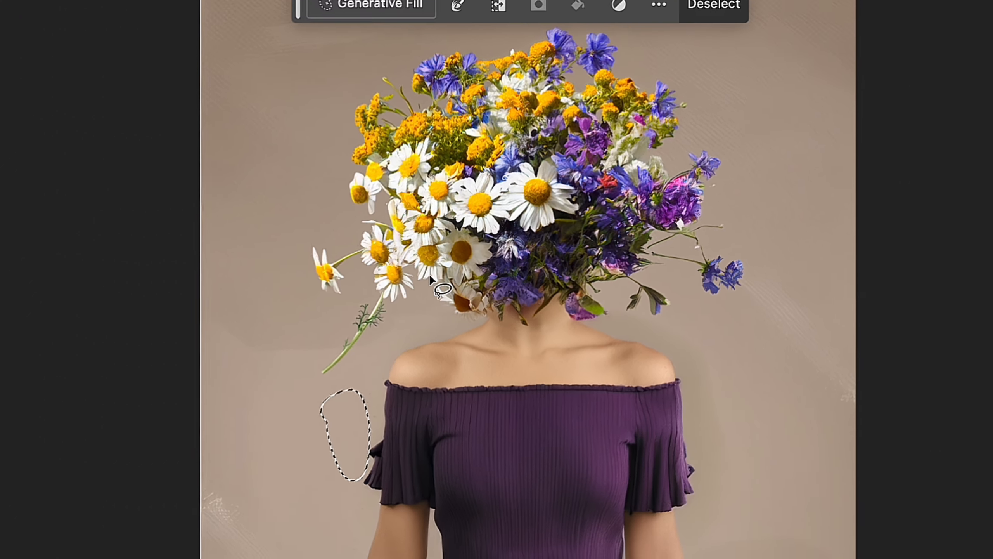
{"action": "left_click", "coordinate": [362, 5]}
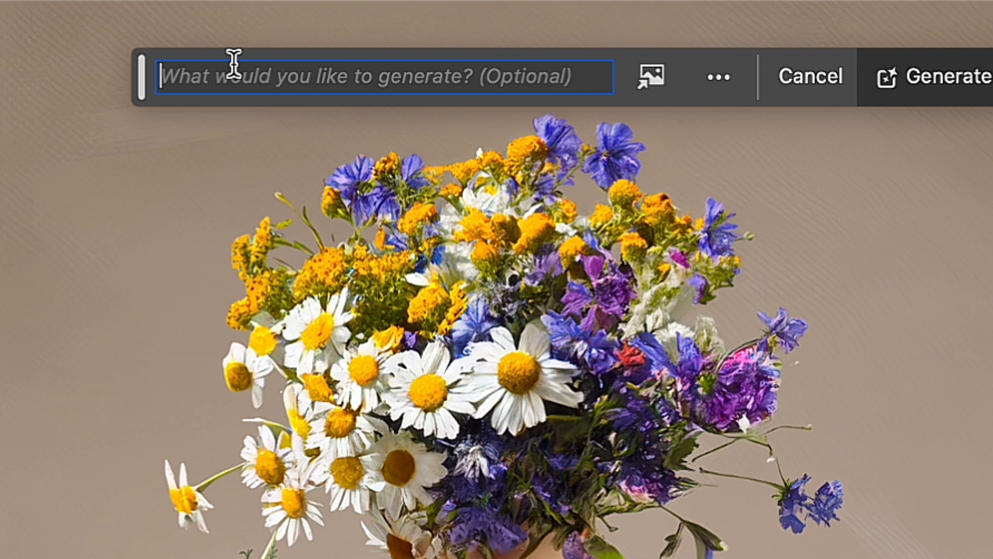
{"action": "type", "text": "chamomile stem"}
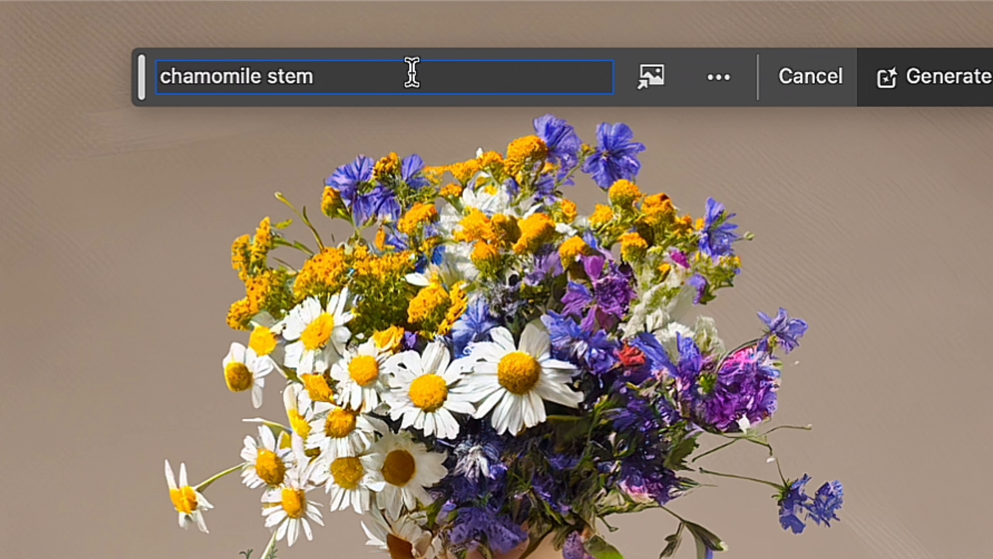
{"action": "key", "text": "BackSpace"}
{"action": "type", "text": "flower"}
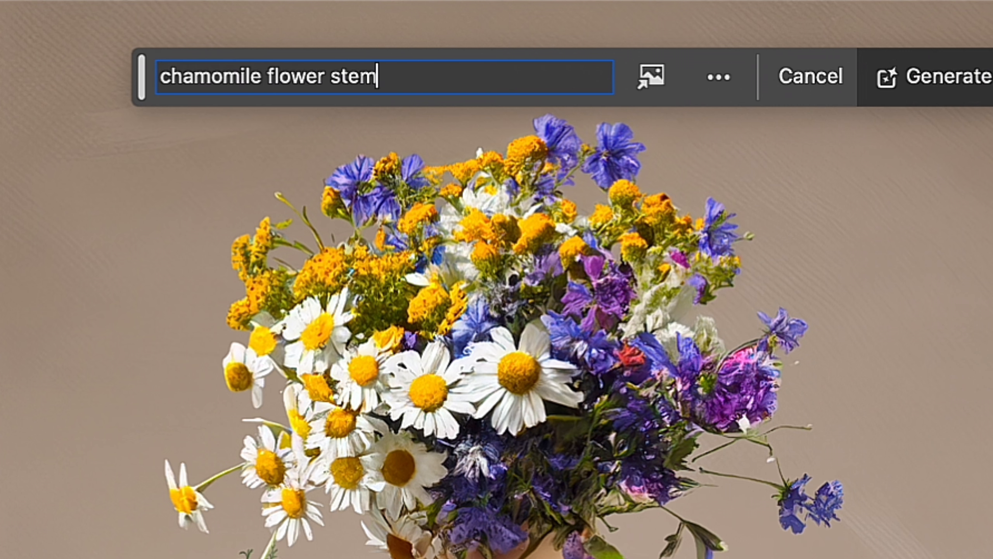
{"action": "key", "text": "super+a"}
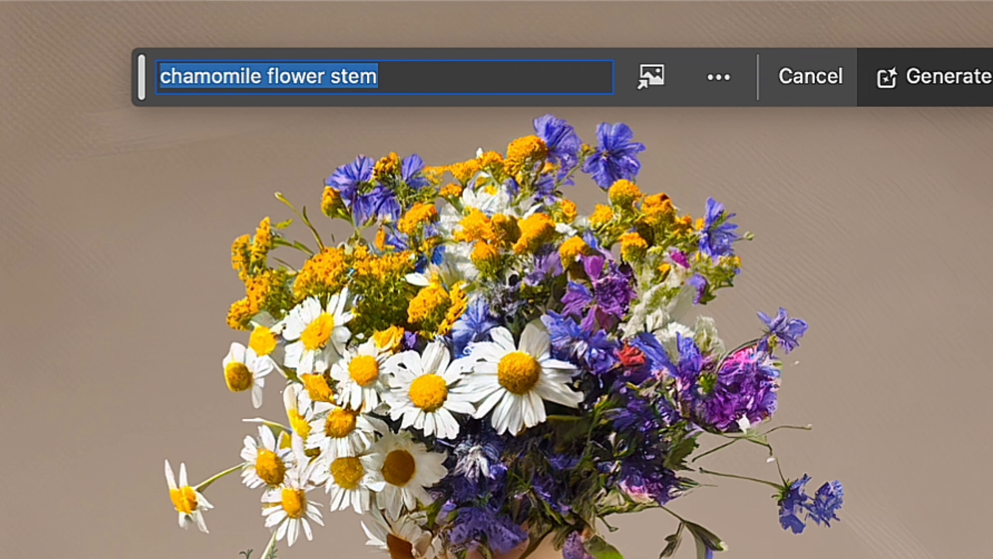
{"action": "left_click", "coordinate": [921, 70]}
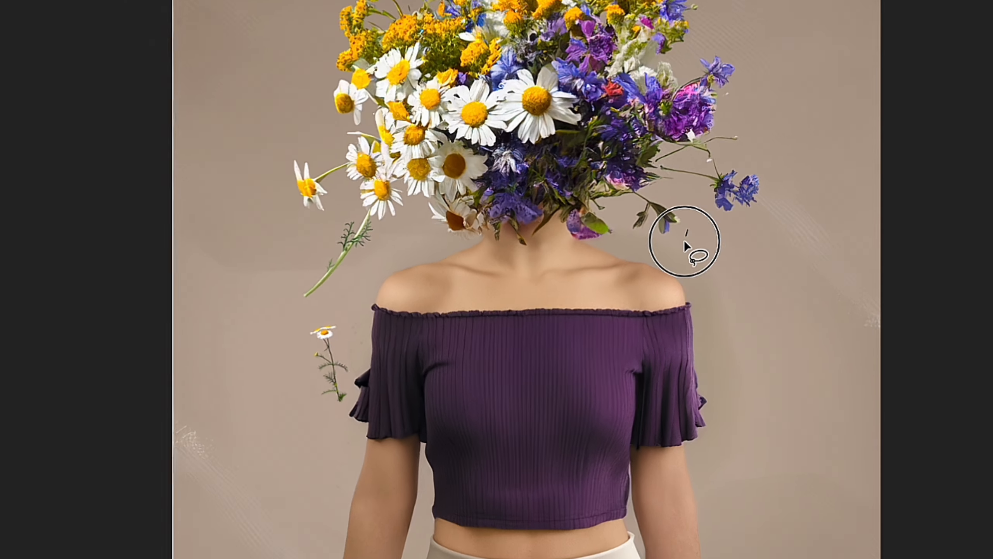
Lasso small areas at the right shoulder, beside the right forearm and near the left hand, and generate chamomile flowers in them.
{"action": "left_click_drag", "start_coordinate": [815, 130], "coordinate": [865, 260]}
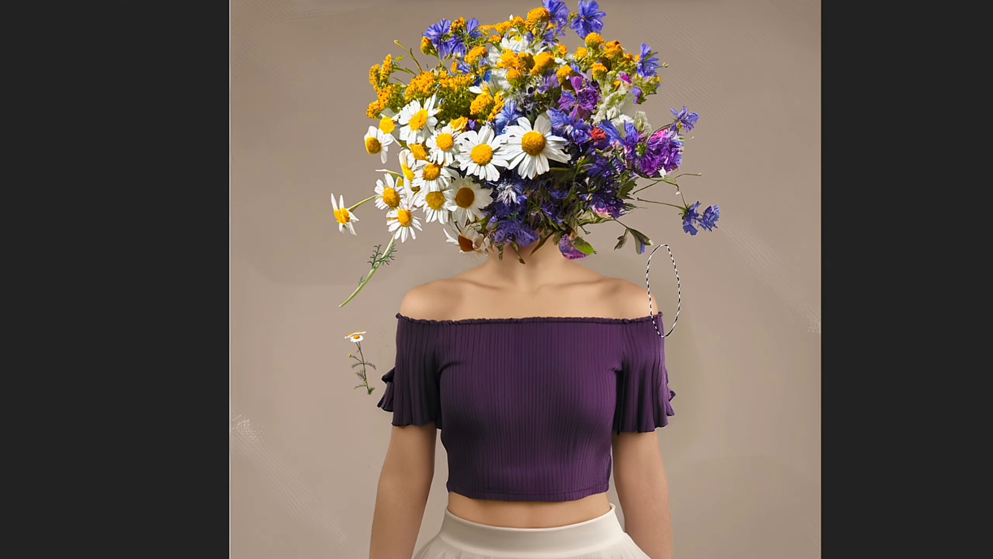
{"action": "key", "text": "Return"}
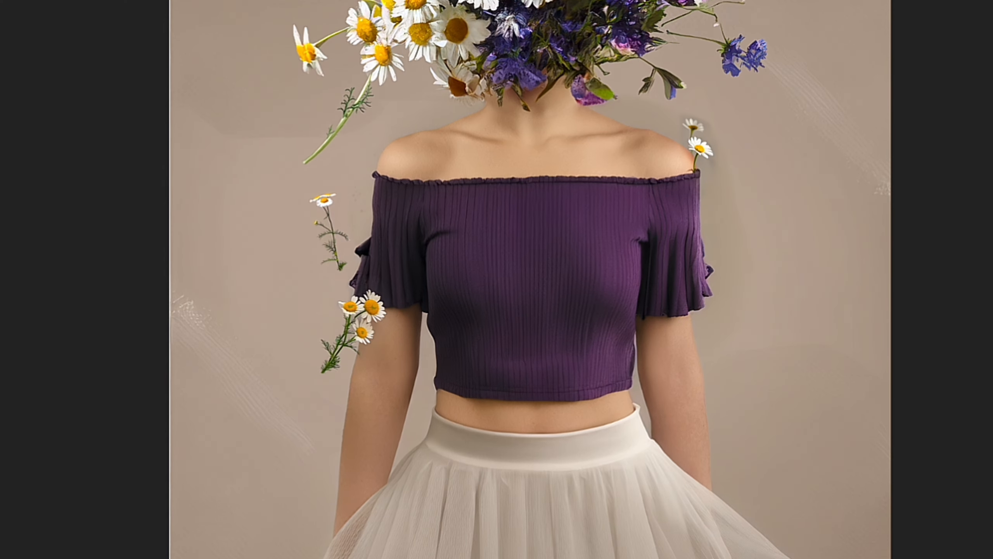
{"action": "left_click_drag", "start_coordinate": [730, 365], "coordinate": [688, 357]}
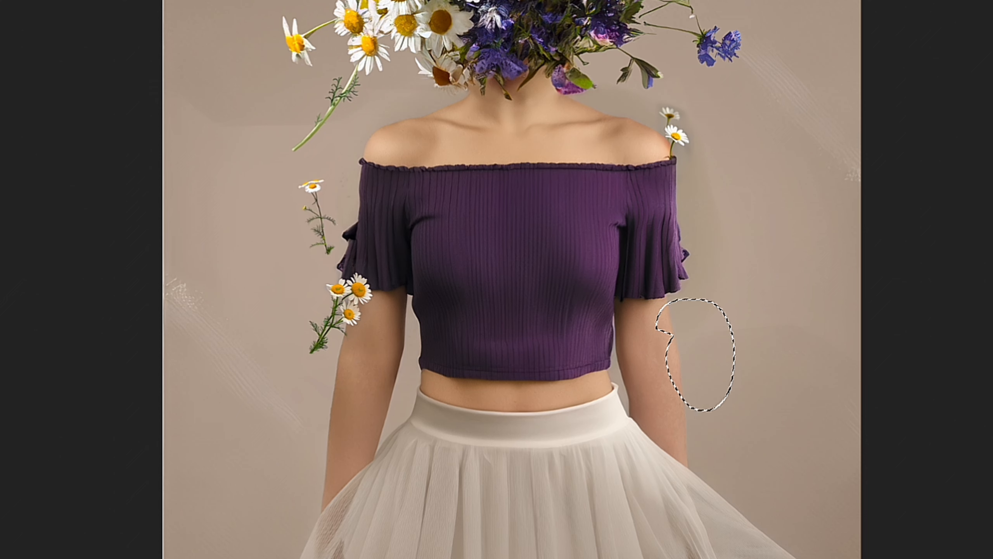
{"action": "left_click_drag", "start_coordinate": [367, 462], "coordinate": [377, 470]}
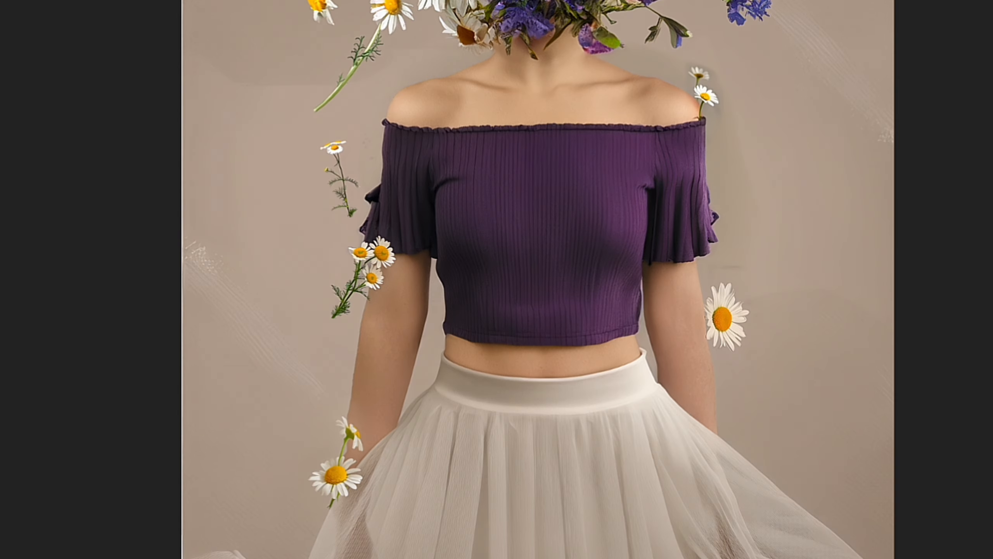
Lasso a small round area between the lower daisies and the left shoulder and generate "wild flower stem" inside it.
{"action": "scroll", "coordinate": [415, 89], "scroll_direction": "up", "scroll_amount": 8}
{"action": "left_click_drag", "start_coordinate": [366, 387], "coordinate": [375, 378]}
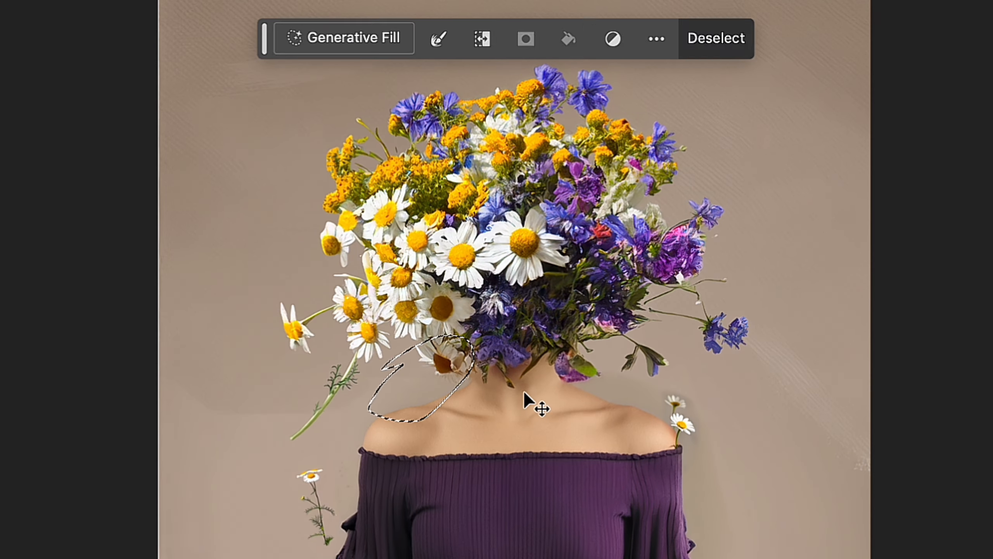
{"action": "left_click_drag", "start_coordinate": [438, 364], "coordinate": [453, 390]}
{"action": "left_click", "coordinate": [344, 38]}
{"action": "type", "text": "chamomile flower stem"}
{"action": "double_click", "coordinate": [317, 38]}
{"action": "type", "text": "wild flower stem"}
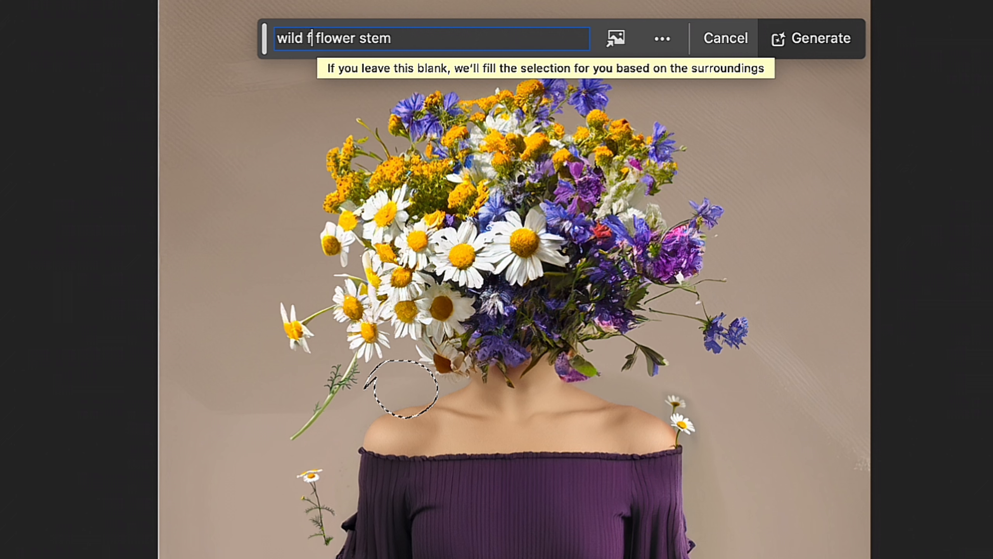
{"action": "left_click", "coordinate": [846, 45]}
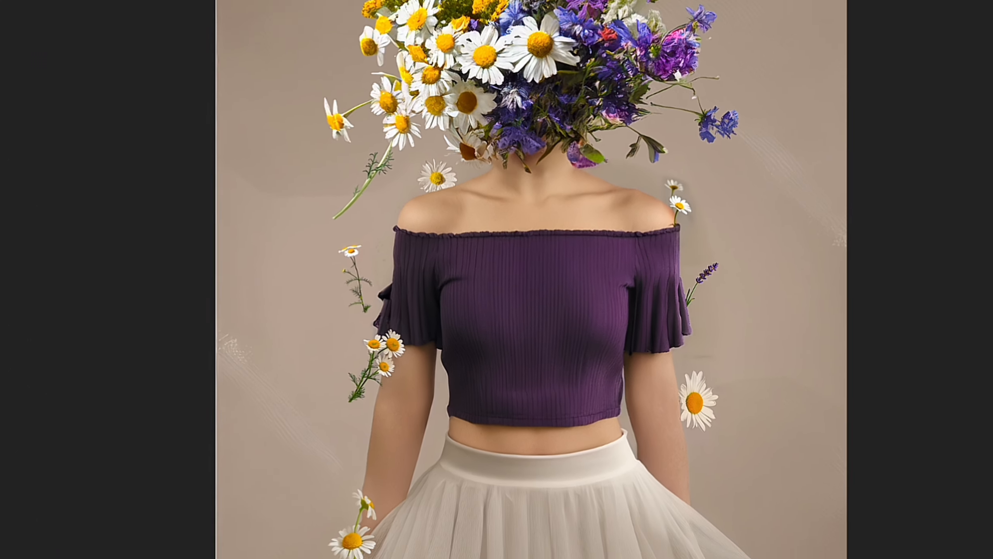
Lasso small areas above the right shoulder and beside the right hand and generate more wild flowers in them.
{"action": "left_click_drag", "start_coordinate": [594, 485], "coordinate": [723, 505]}
{"action": "left_click_drag", "start_coordinate": [724, 158], "coordinate": [728, 161]}
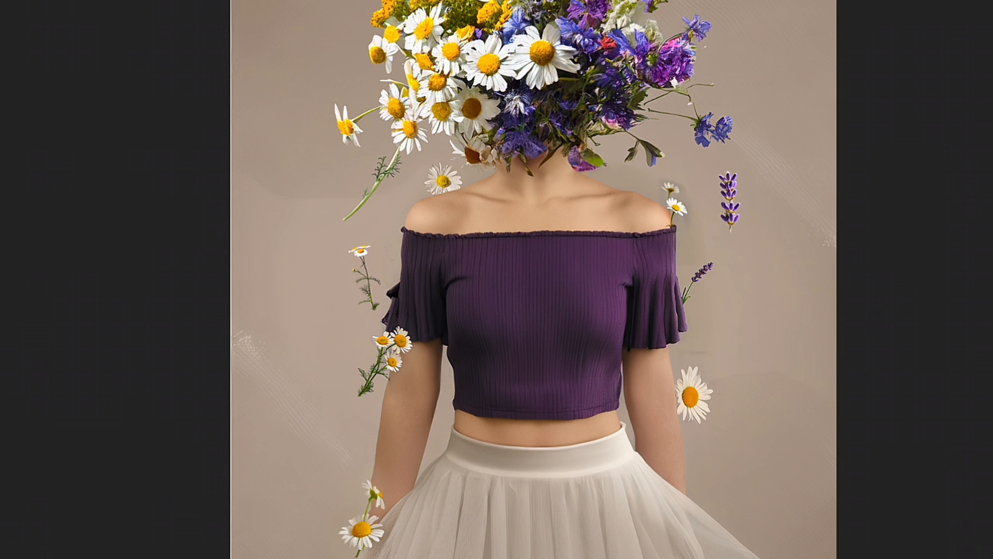
{"action": "left_click_drag", "start_coordinate": [684, 465], "coordinate": [685, 468]}
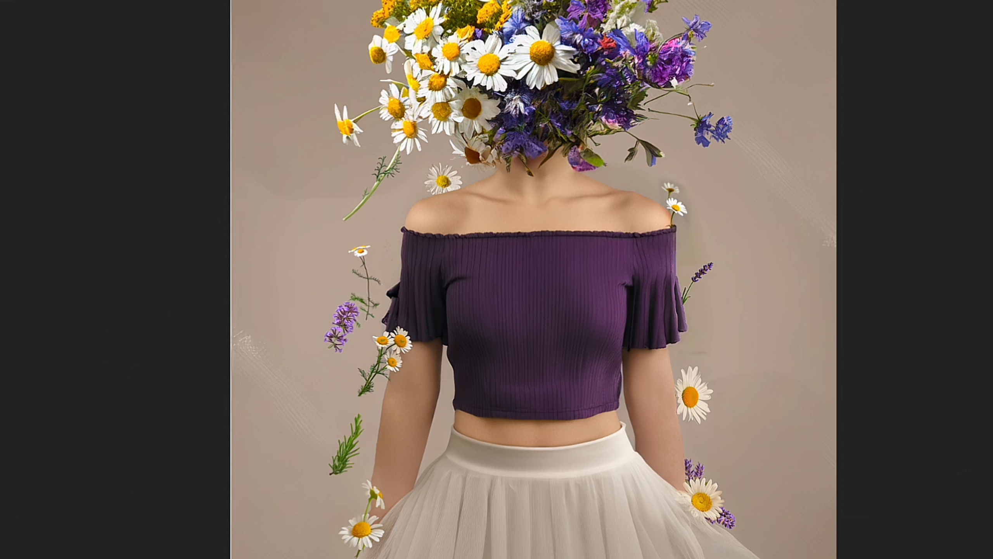
Lasso a small oval just above the right shoulder and generate "lavander flowers leaves" inside it.
{"action": "mouse_move", "coordinate": [636, 199]}
{"action": "left_mouse_down"}
{"action": "mouse_move", "coordinate": [658, 192]}
{"action": "mouse_move", "coordinate": [632, 166]}
{"action": "left_mouse_up"}
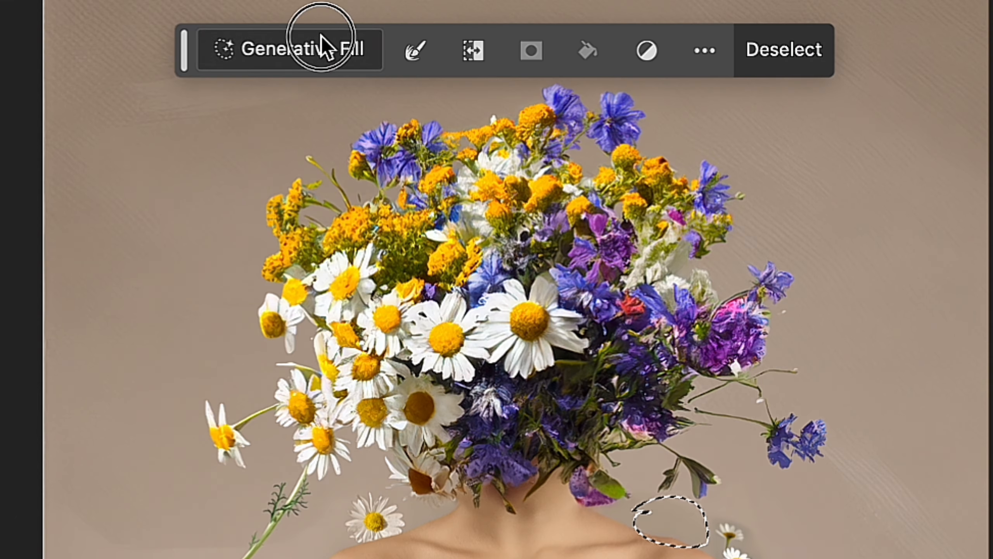
{"action": "left_click", "coordinate": [321, 44]}
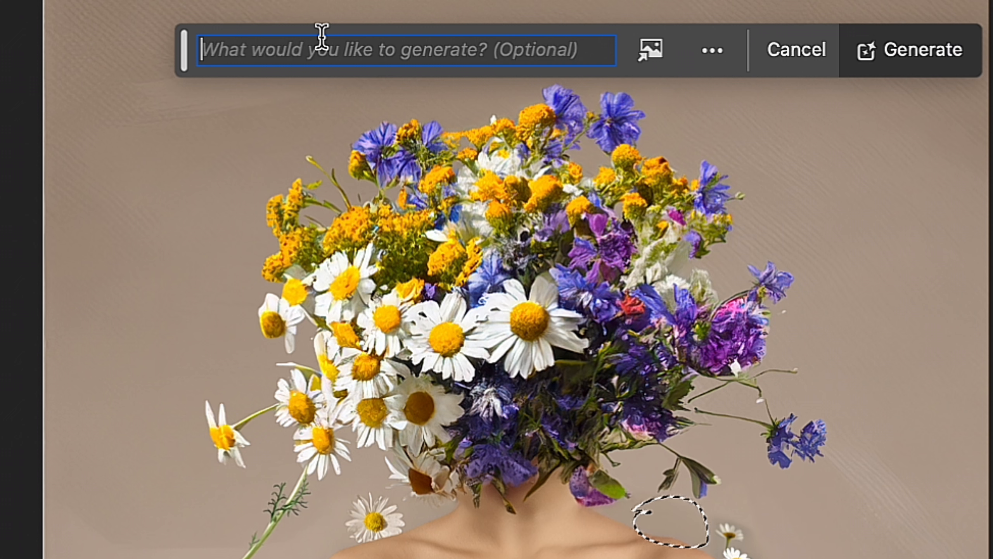
{"action": "type", "text": "lavander flower stem"}
{"action": "key", "text": "BackSpace"}
{"action": "key", "text": "BackSpace"}
{"action": "key", "text": "BackSpace"}
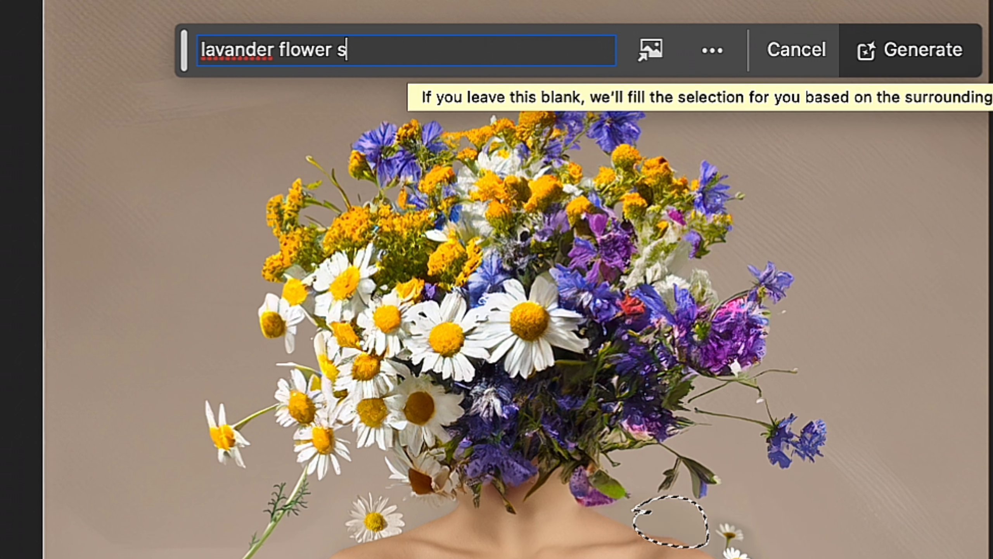
{"action": "type", "text": "leave"}
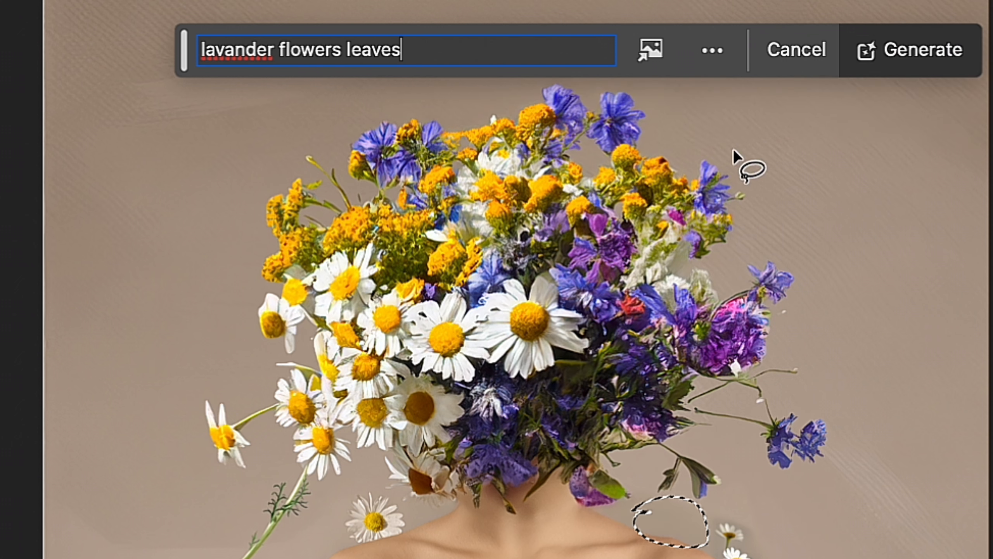
{"action": "left_click", "coordinate": [935, 59]}
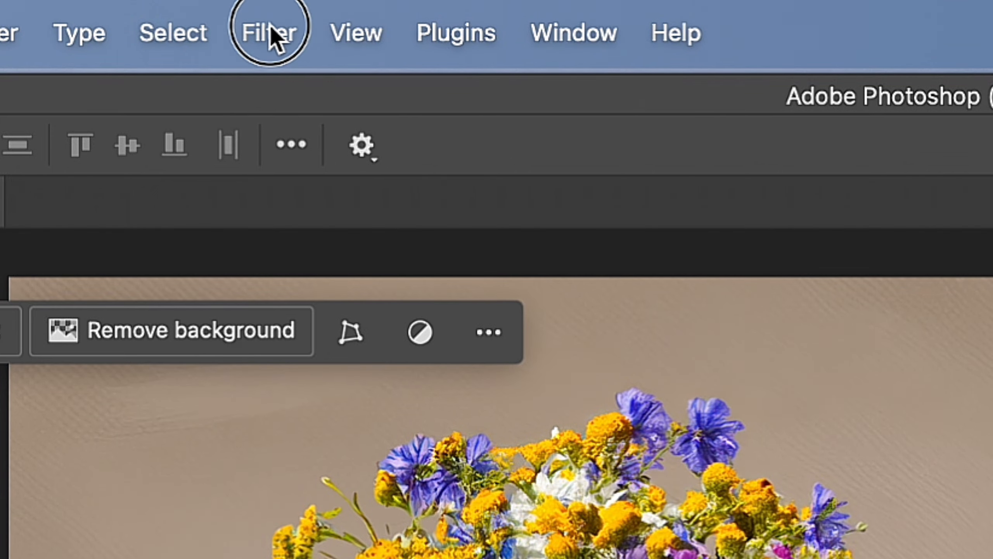
Start the Oil Paint filter on the portrait and set its Cleanliness to 8,6.
{"action": "left_click", "coordinate": [270, 24]}
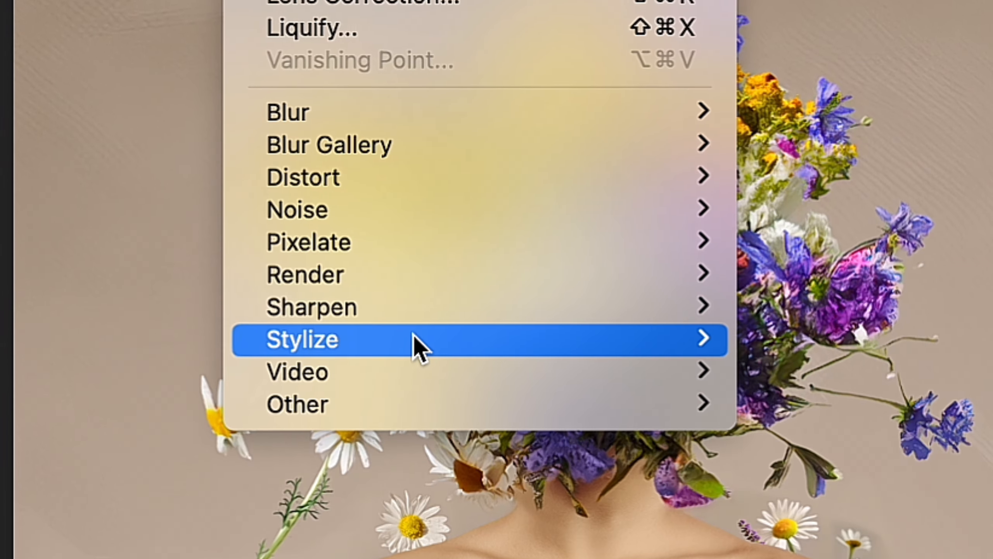
{"action": "mouse_move", "coordinate": [414, 306]}
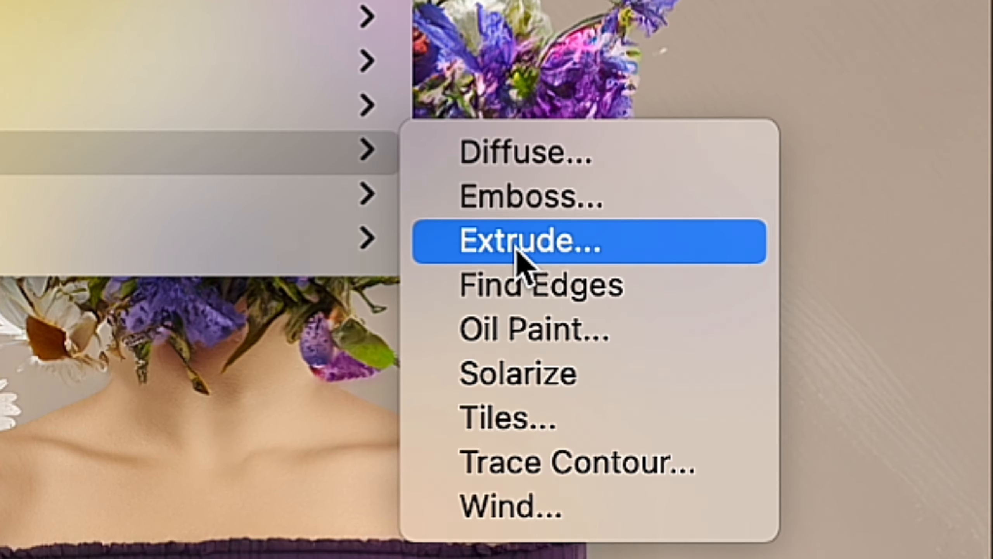
{"action": "left_click", "coordinate": [536, 340]}
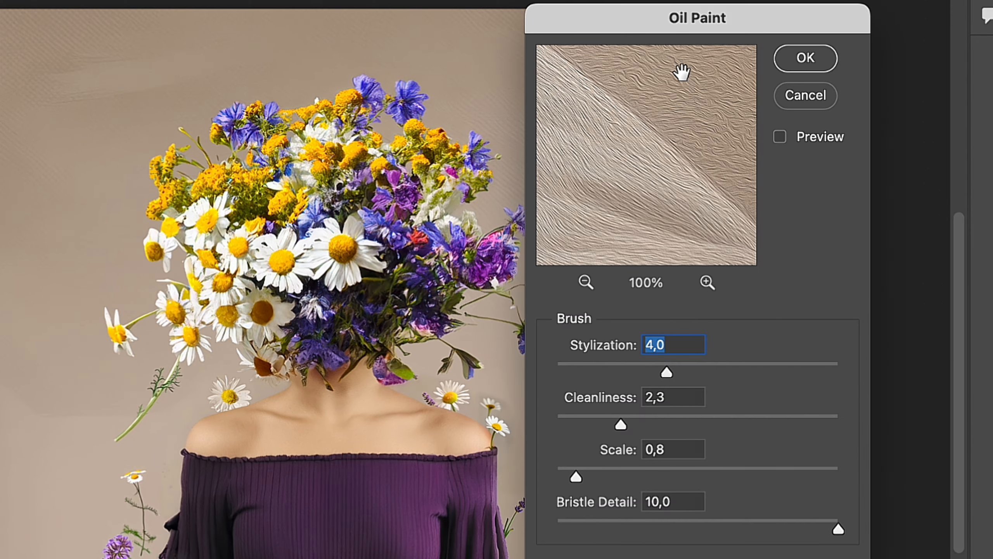
{"action": "left_click_drag", "start_coordinate": [622, 424], "coordinate": [800, 423]}
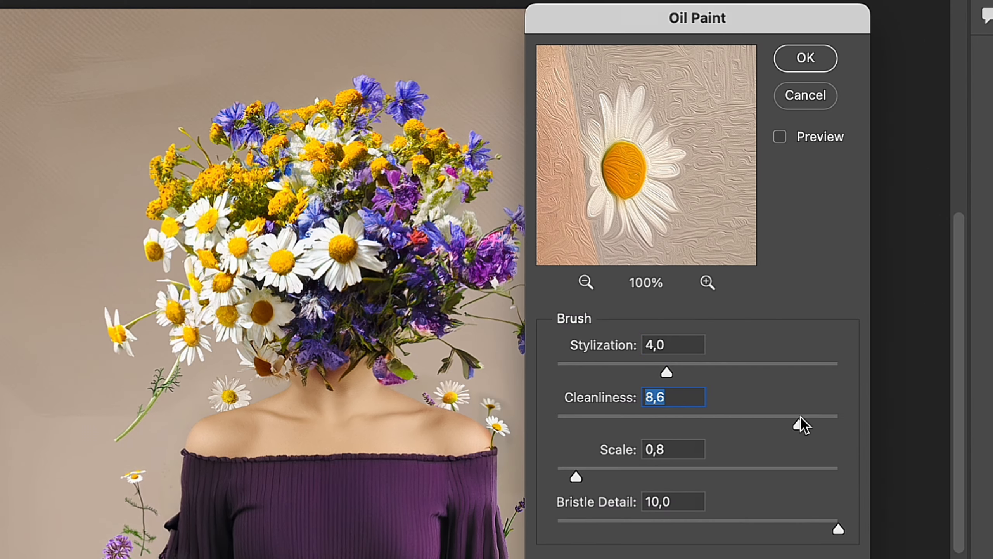